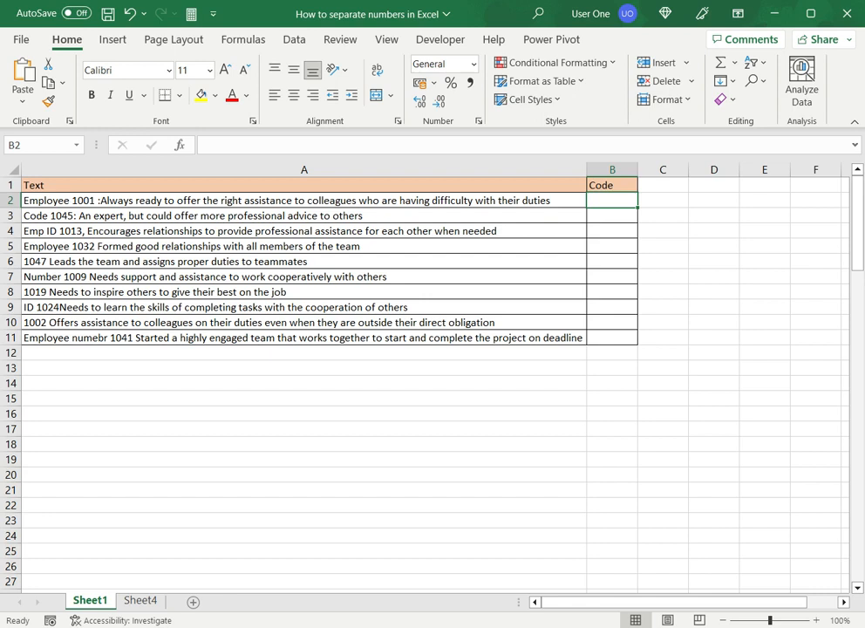
{"action": "left_click", "coordinate": [304, 201]}
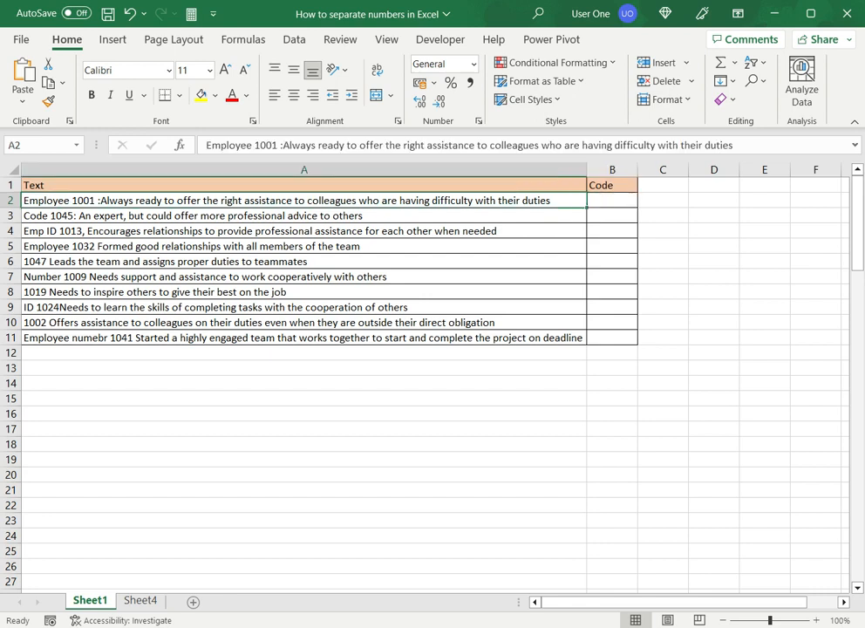
{"action": "left_click", "coordinate": [304, 216]}
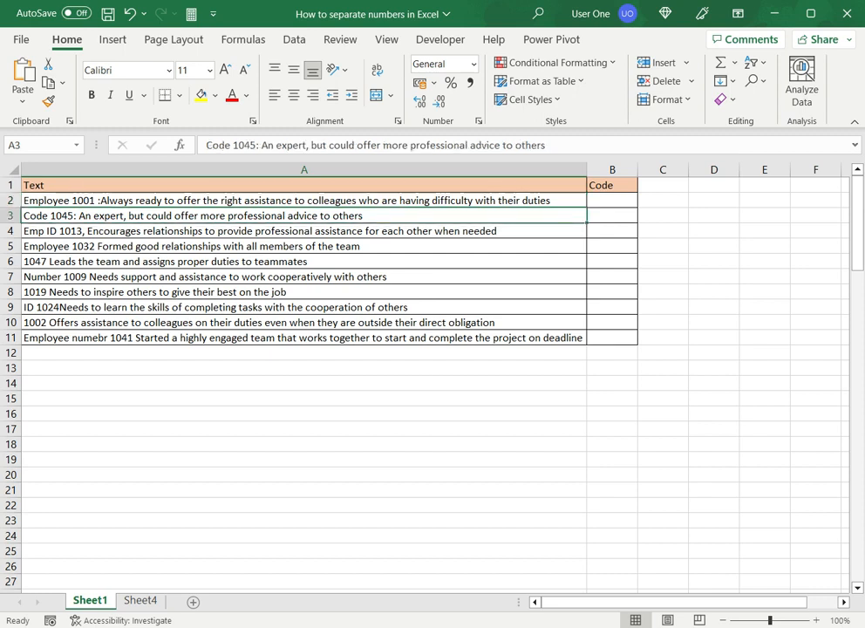
{"action": "left_click", "coordinate": [612, 200]}
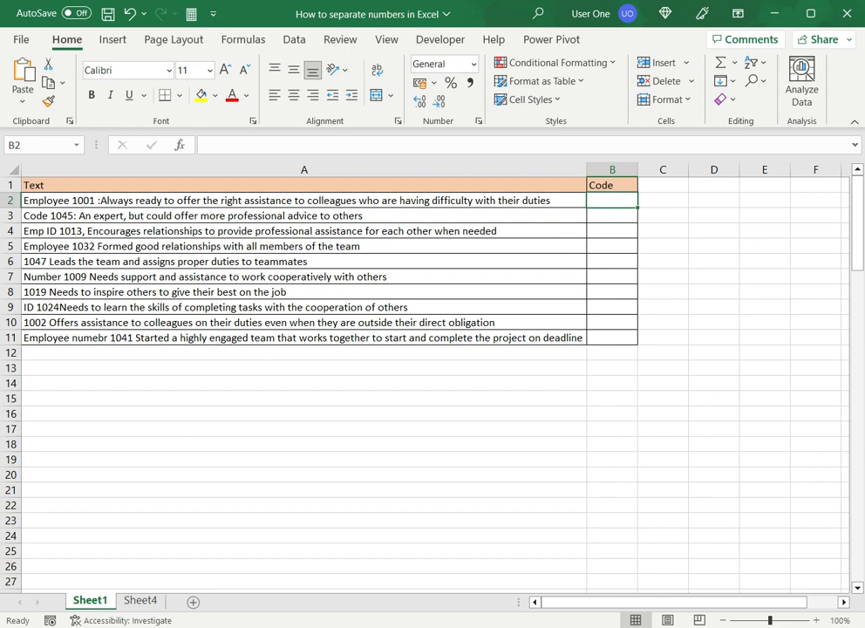
{"action": "key", "text": "Left"}
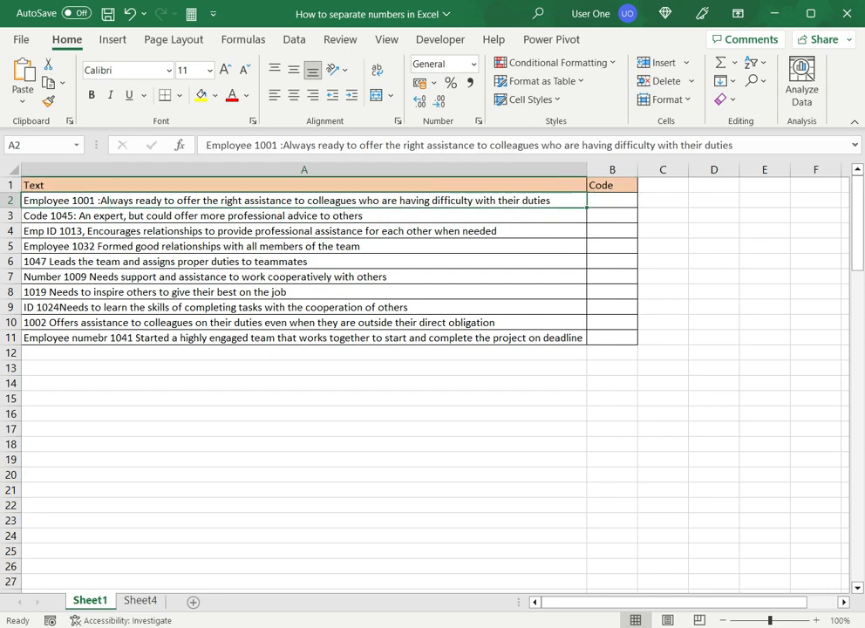
{"action": "key", "text": "Right"}
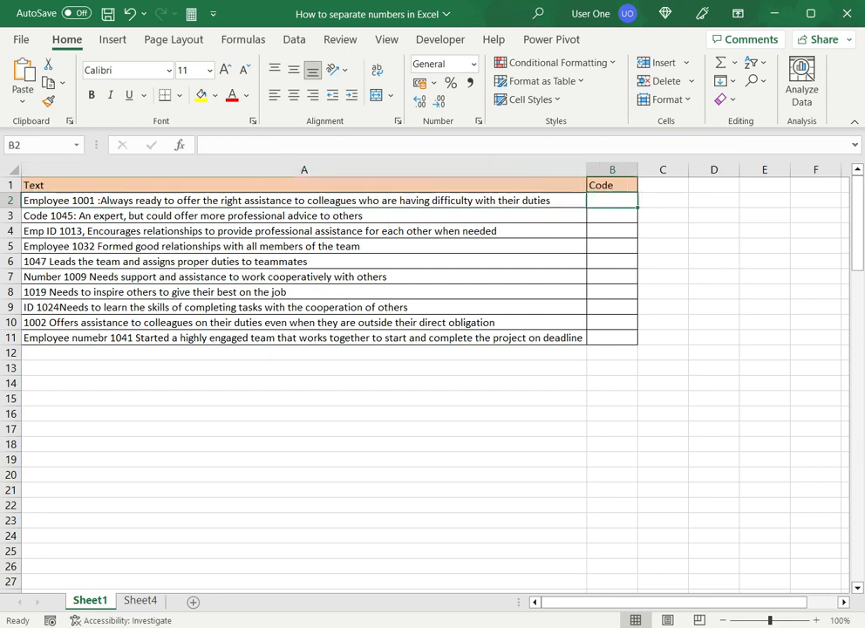
- Enter the formula =ROW(INDIRECT("1:"&LEN(A2))) in cell B2 to number every character position of the text in A2
{"action": "type", "text": "=row"}
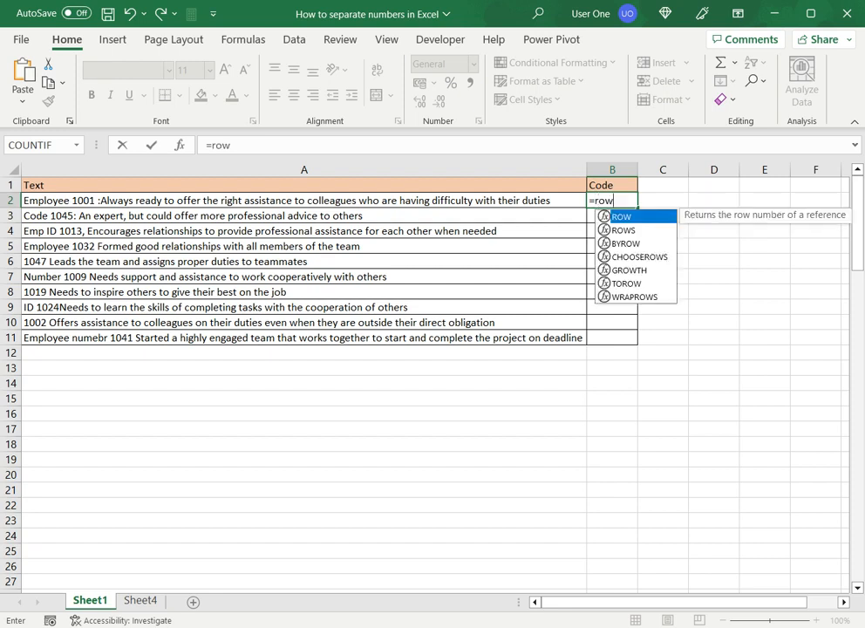
{"action": "type", "text": "("}
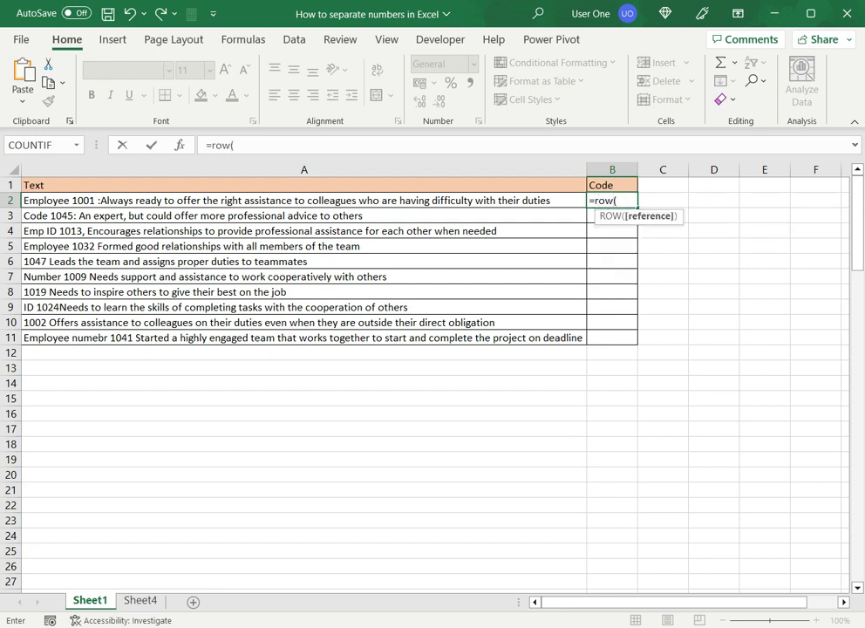
{"action": "type", "text": "INDIRECT("}
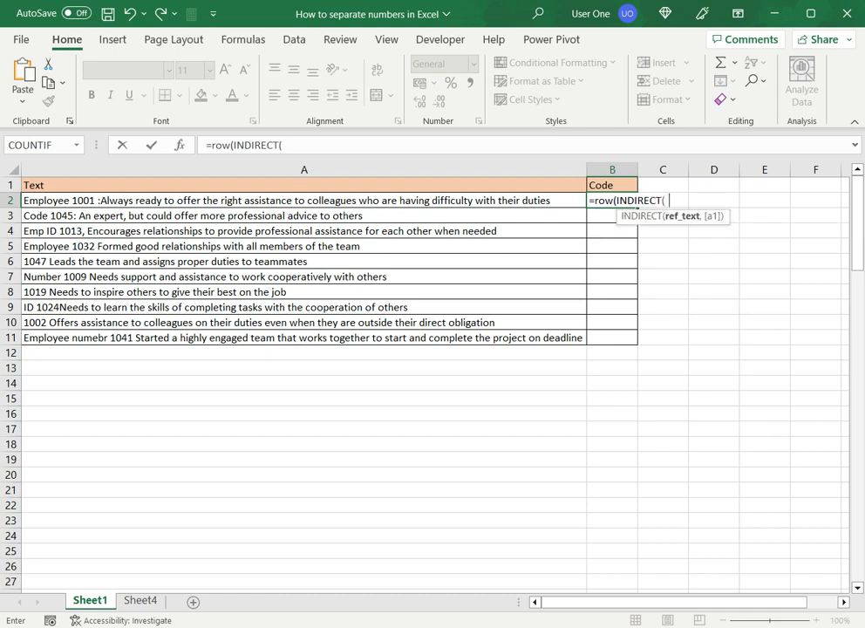
{"action": "type", "text": " \"1:\"&LEN("}
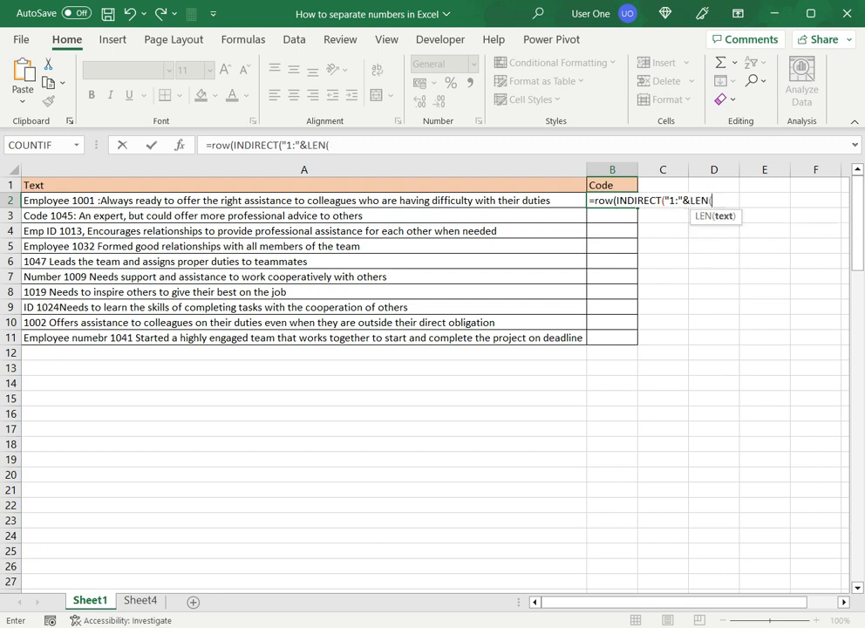
{"action": "key", "text": "Left"}
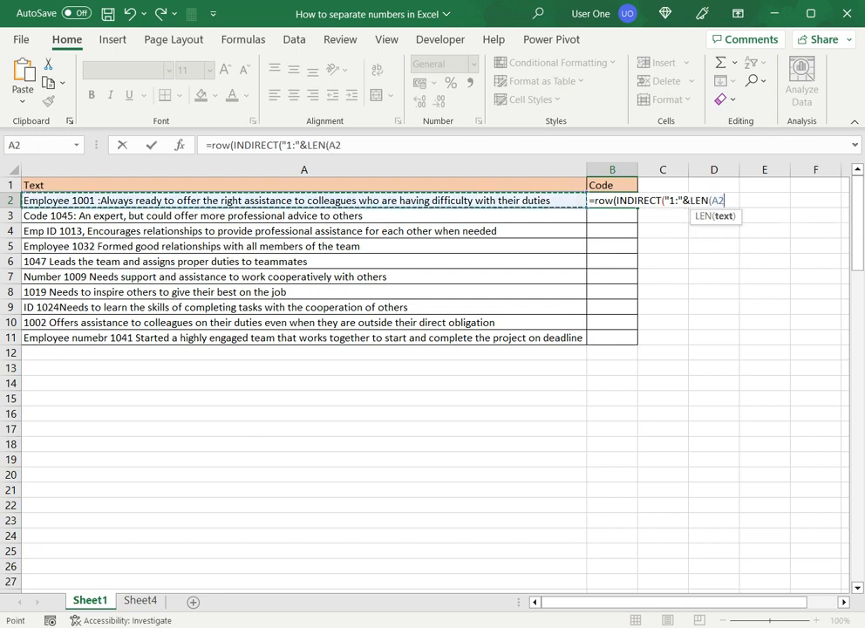
{"action": "type", "text": ")"}
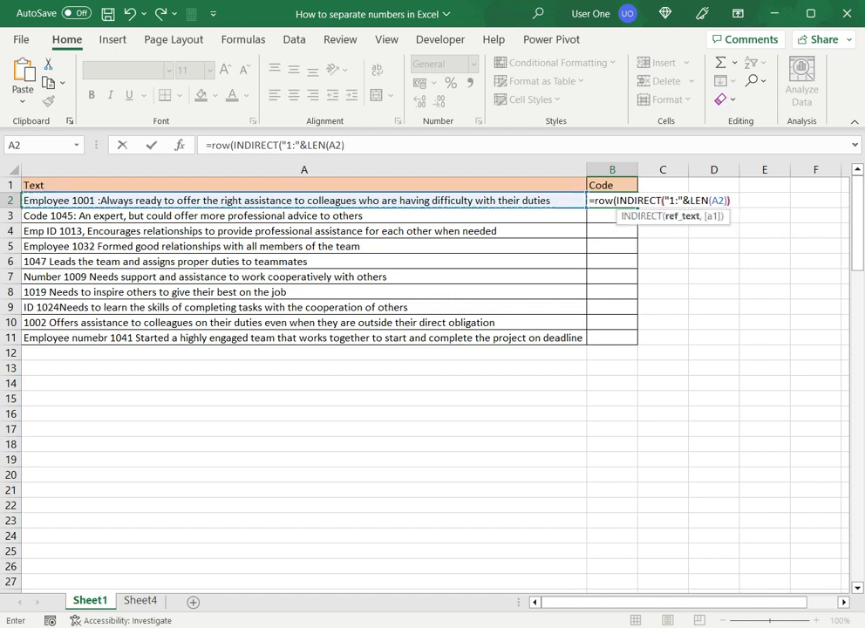
{"action": "type", "text": "))"}
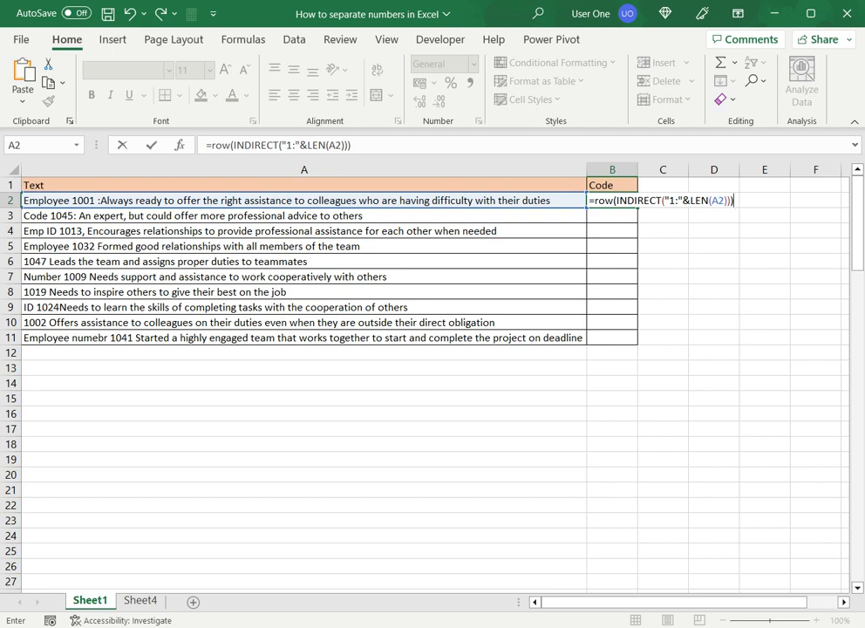
{"action": "key", "text": "Return"}
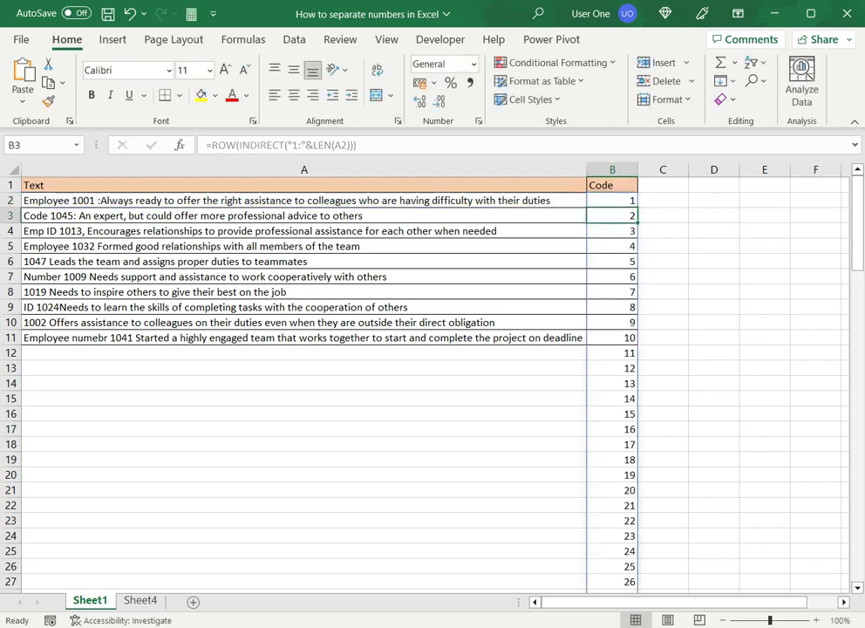
- Wrap the B2 formula in MID to split A2 into single characters: =MID(A2,ROW(INDIRECT("1:"&LEN(A2))),1)
{"action": "left_click_drag", "start_coordinate": [859, 188], "coordinate": [859, 512]}
{"action": "left_click", "coordinate": [612, 200]}
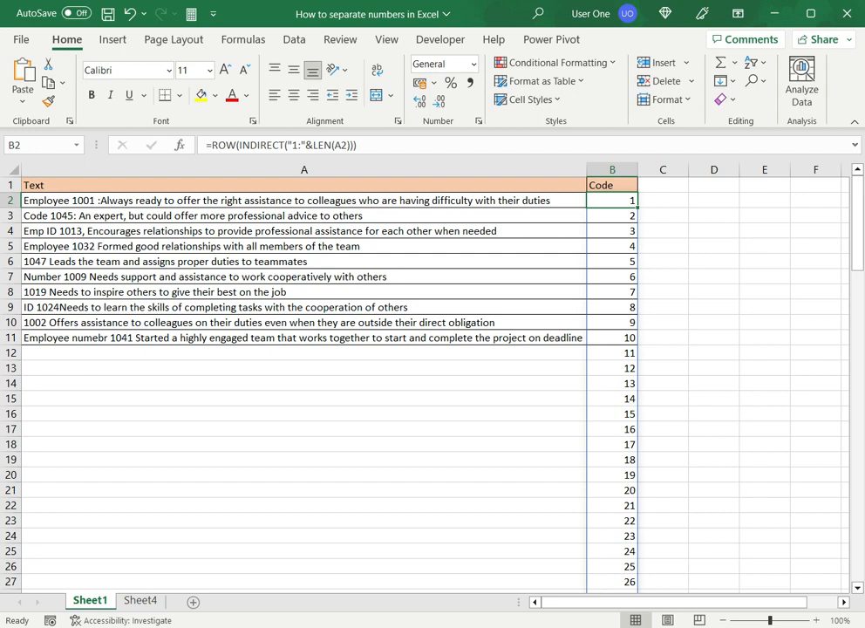
{"action": "left_click", "coordinate": [210, 145]}
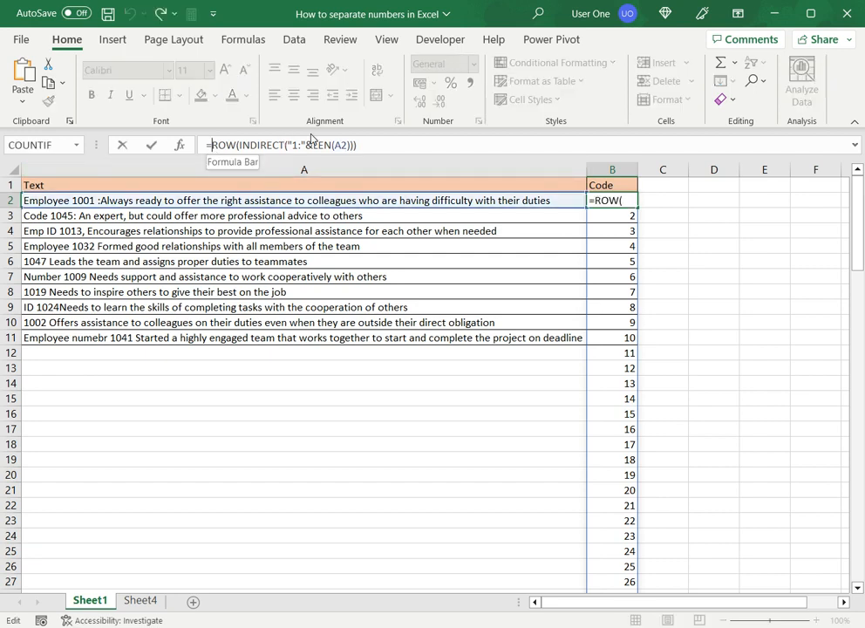
{"action": "type", "text": "MID"}
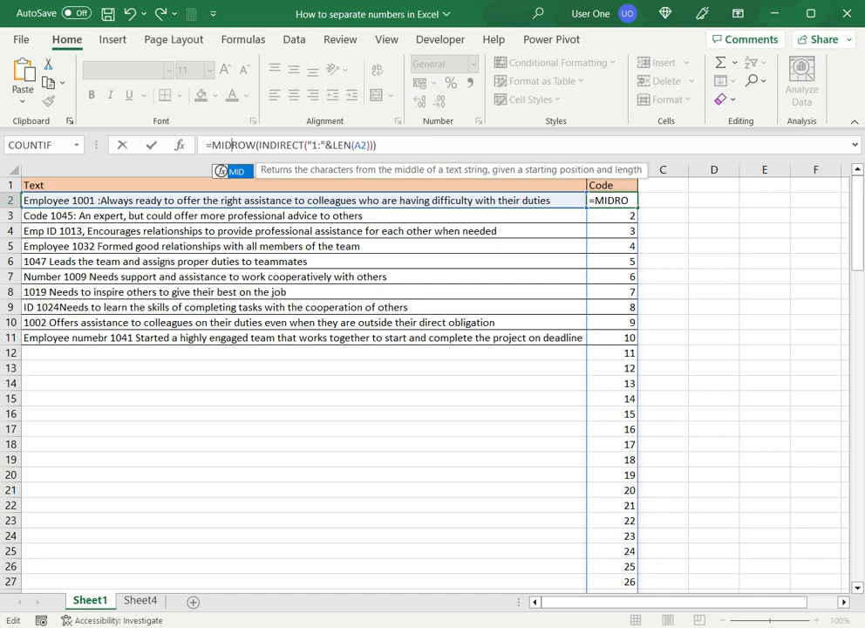
{"action": "type", "text": "("}
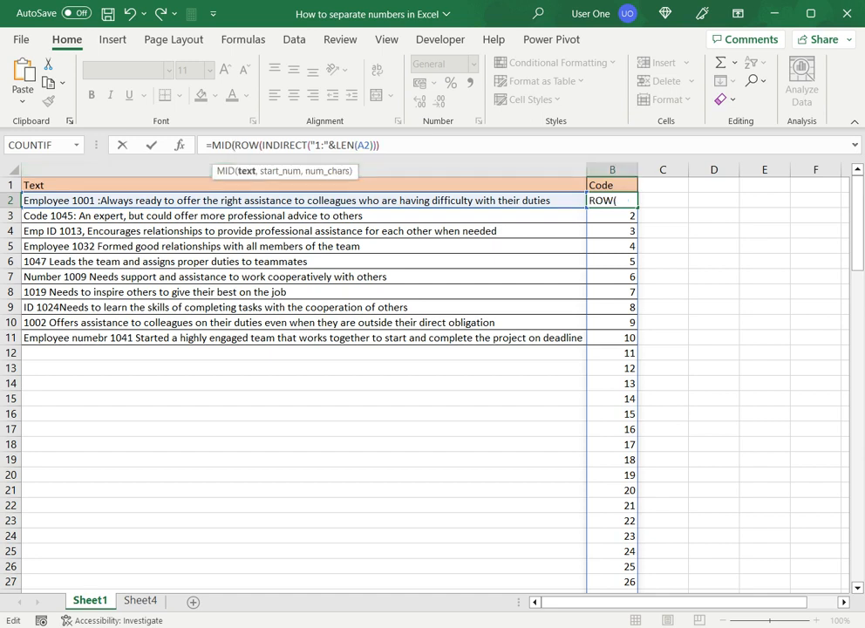
{"action": "left_click", "coordinate": [304, 200]}
{"action": "type", "text": ","}
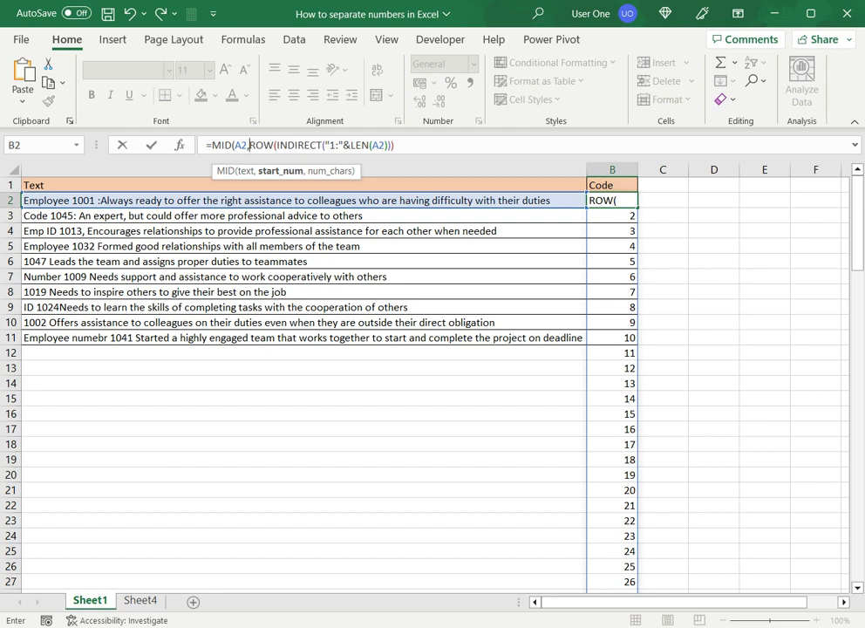
{"action": "key", "text": "End"}
{"action": "type", "text": ",1"}
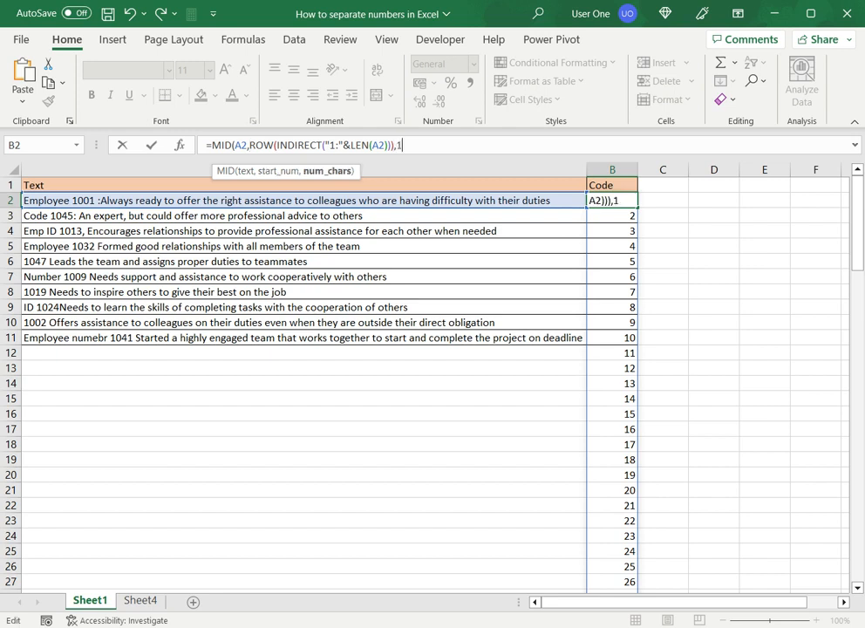
{"action": "type", "text": ")"}
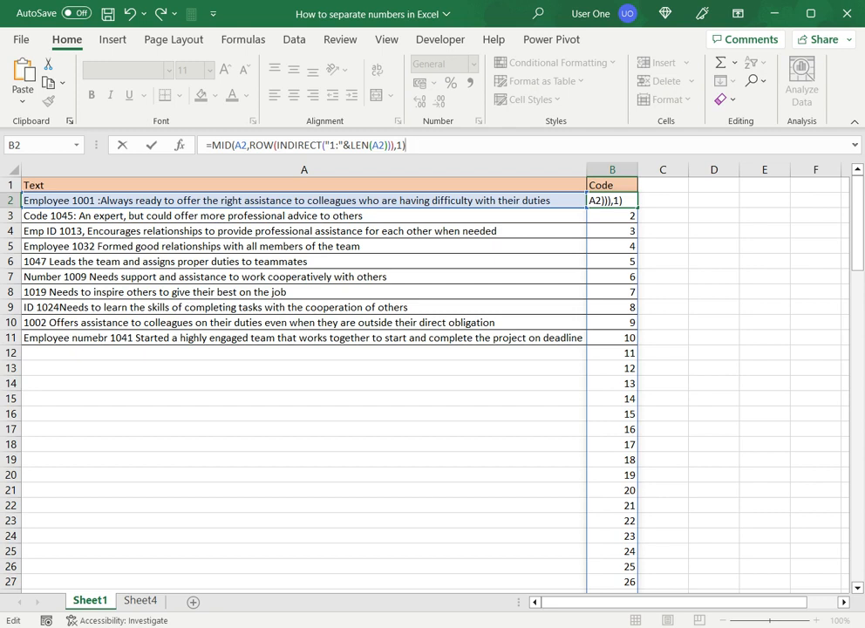
{"action": "key", "text": "Return"}
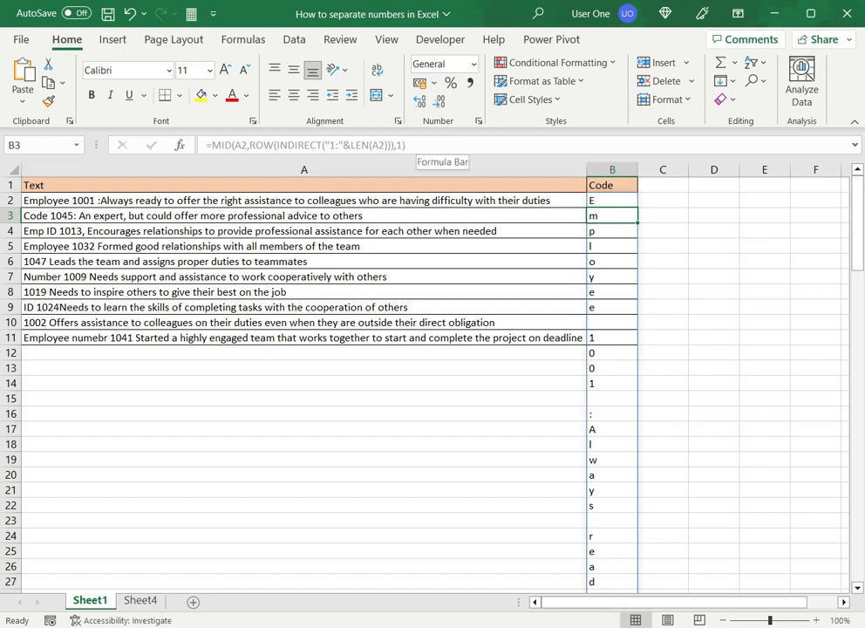
- Append *1 to the end of the MID formula in B2 to convert the digit characters to numbers
{"action": "left_click", "coordinate": [612, 201]}
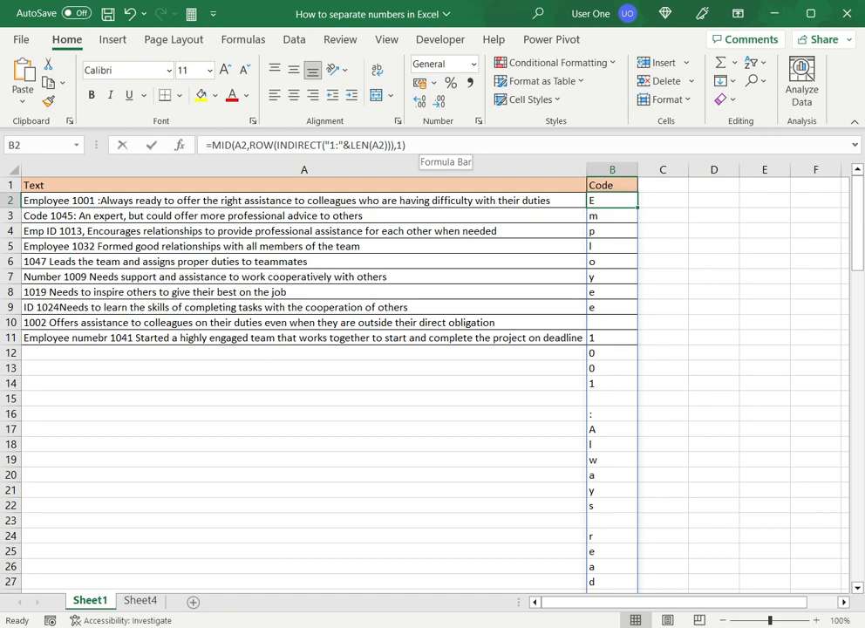
{"action": "left_click", "coordinate": [419, 145]}
{"action": "type", "text": "*1"}
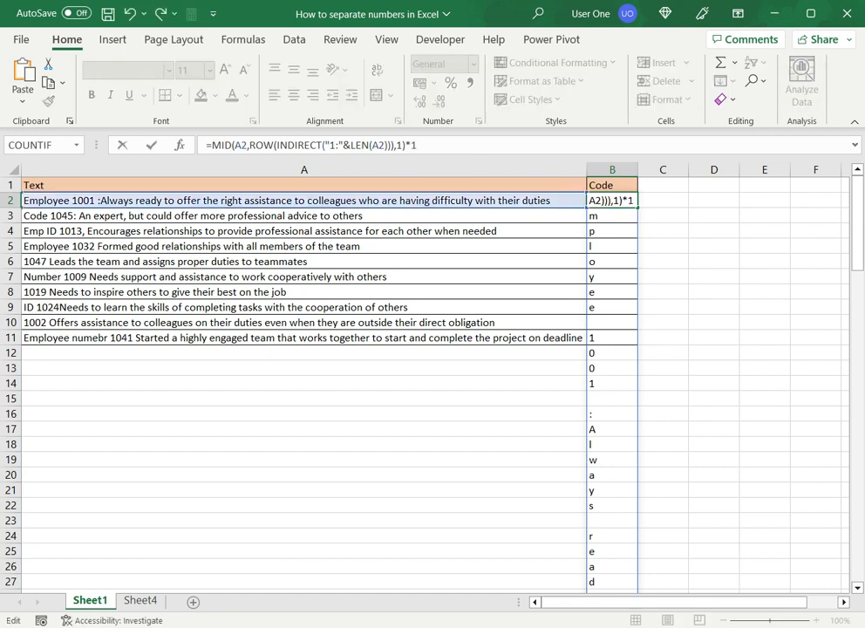
{"action": "key", "text": "Return"}
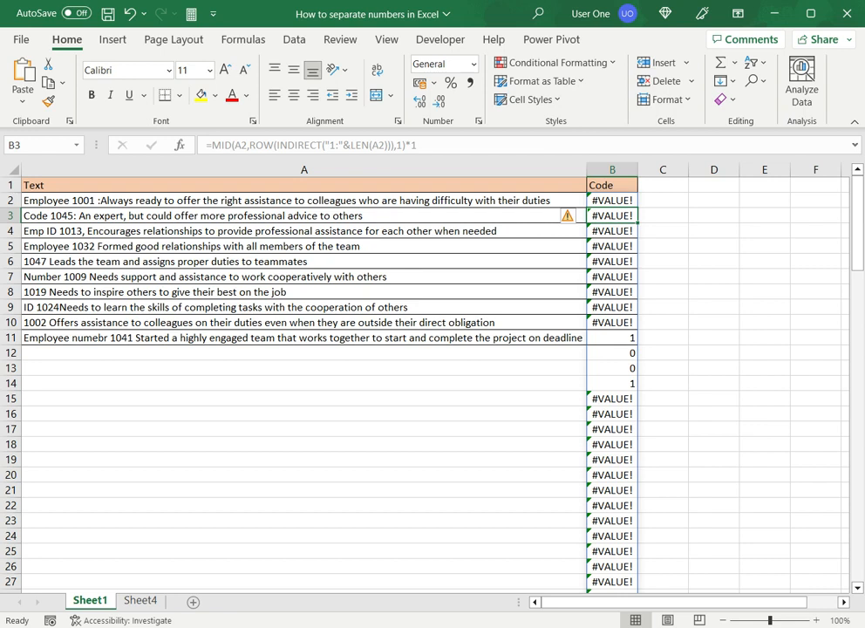
- Wrap the B2 formula in IFERROR with an empty string ("") as the value returned for errors
{"action": "key", "text": "Up"}
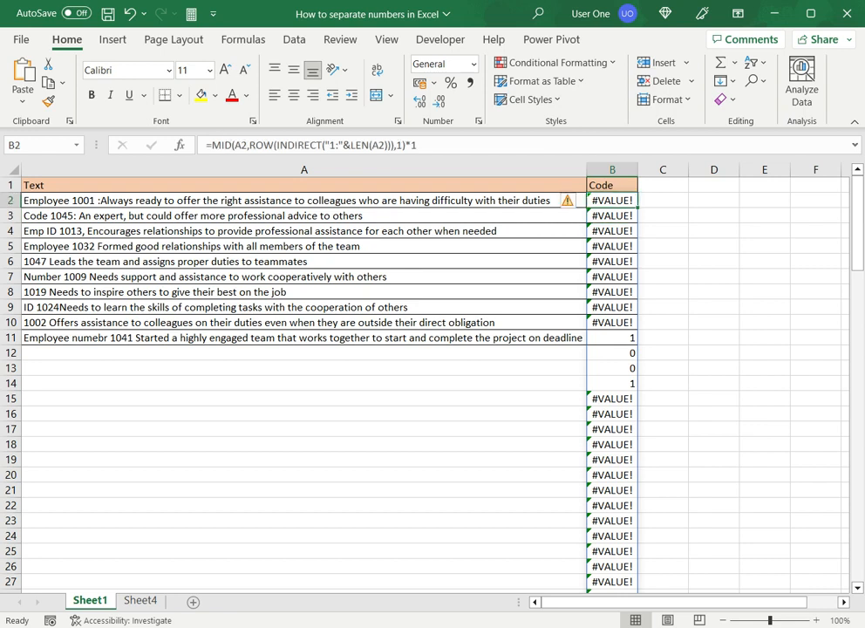
{"action": "left_click", "coordinate": [212, 144]}
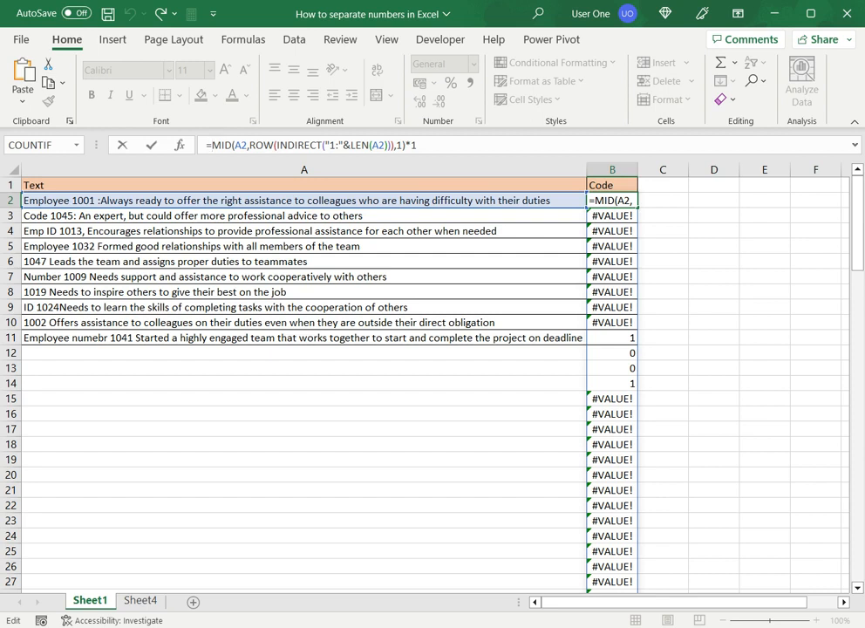
{"action": "type", "text": "IFERROR"}
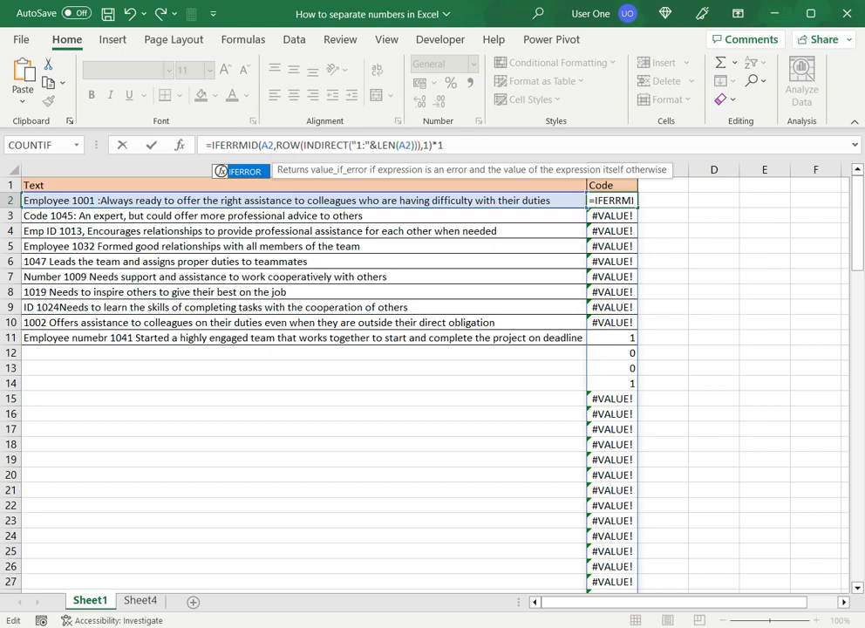
{"action": "type", "text": "("}
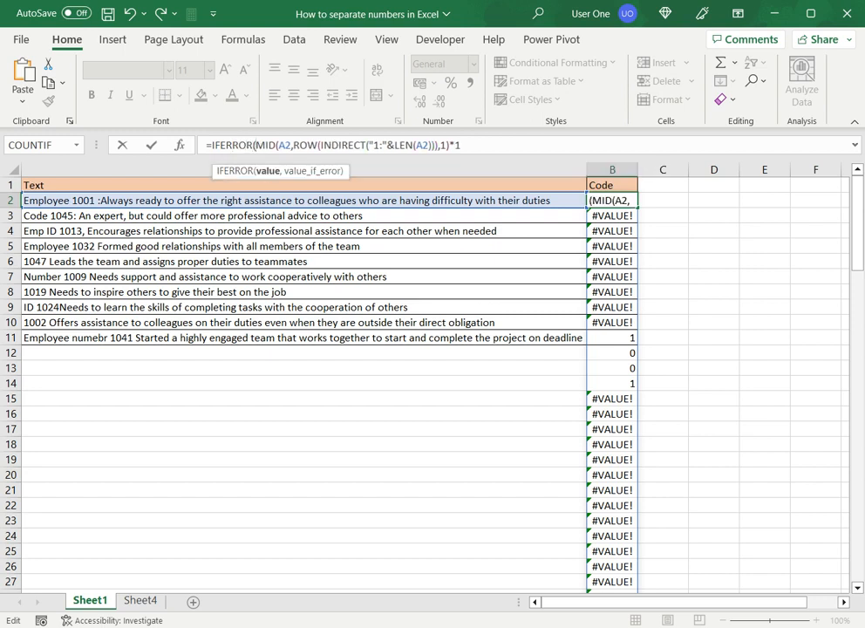
{"action": "left_click", "coordinate": [462, 145]}
{"action": "type", "text": ",\"\""}
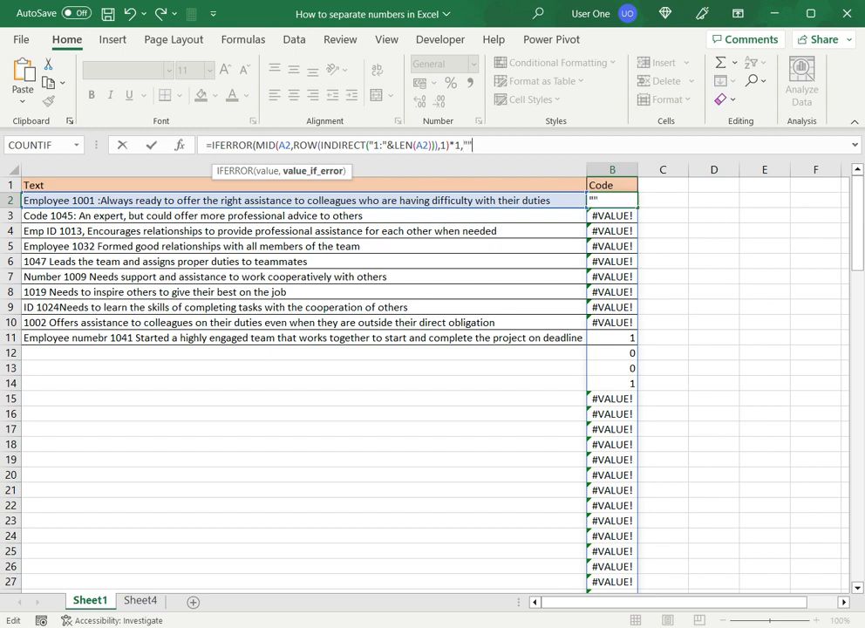
{"action": "type", "text": ")"}
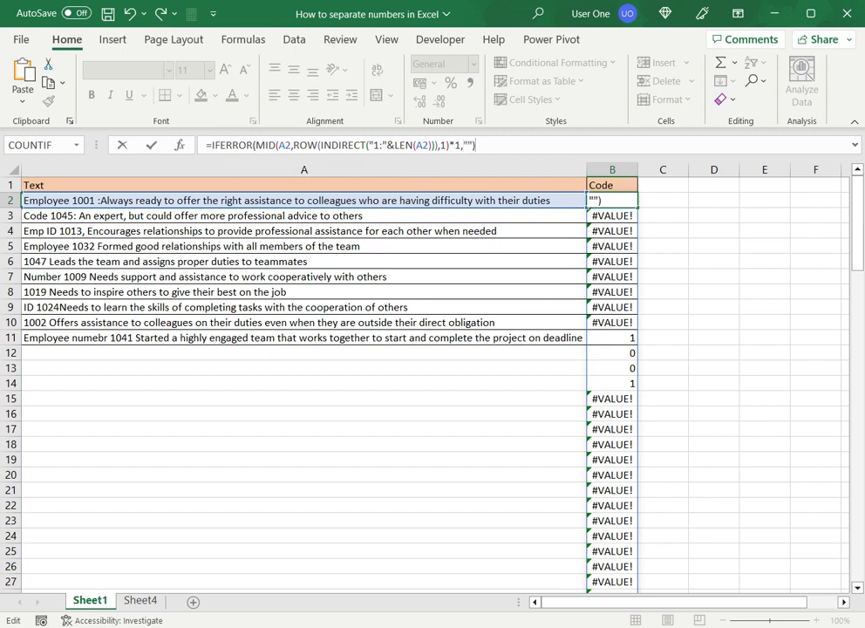
{"action": "key", "text": "Return"}
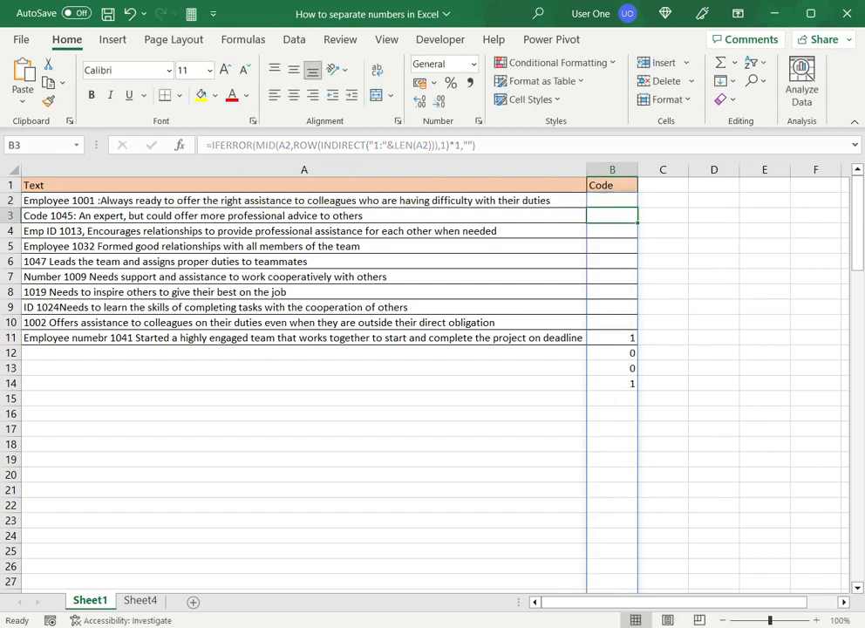
- Wrap the B2 formula in TEXTJOIN with an empty-string delimiter ("") and TRUE for ignoring empty cells
{"action": "left_click", "coordinate": [612, 200]}
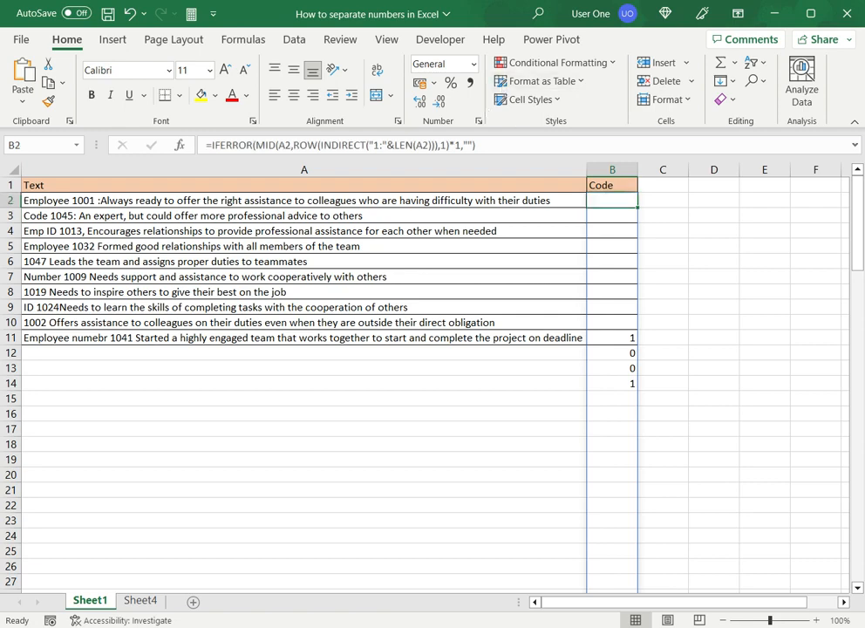
{"action": "scroll", "coordinate": [427, 375], "scroll_direction": "down", "scroll_amount": 2}
{"action": "scroll", "coordinate": [427, 375], "scroll_direction": "up", "scroll_amount": 2}
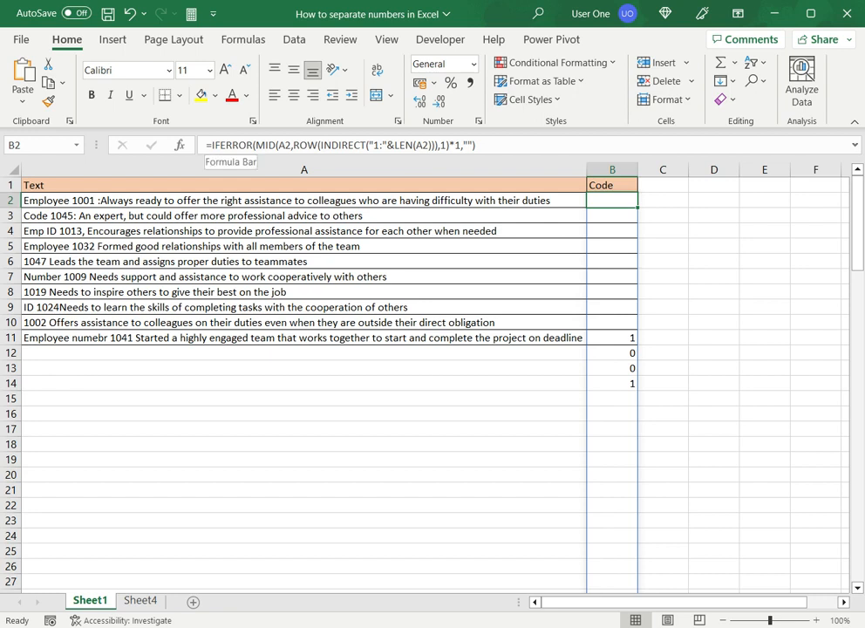
{"action": "left_click", "coordinate": [222, 145]}
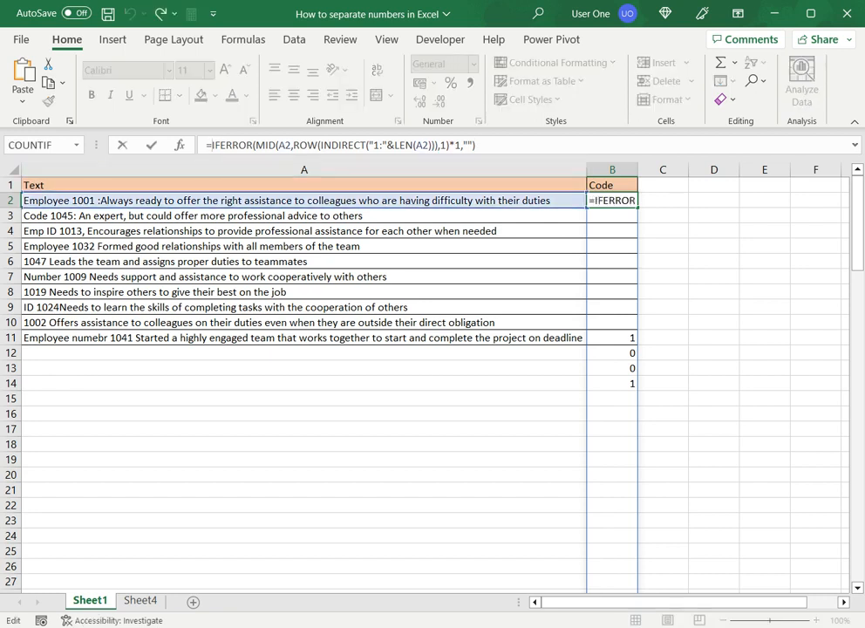
{"action": "type", "text": "TEXTJOIN"}
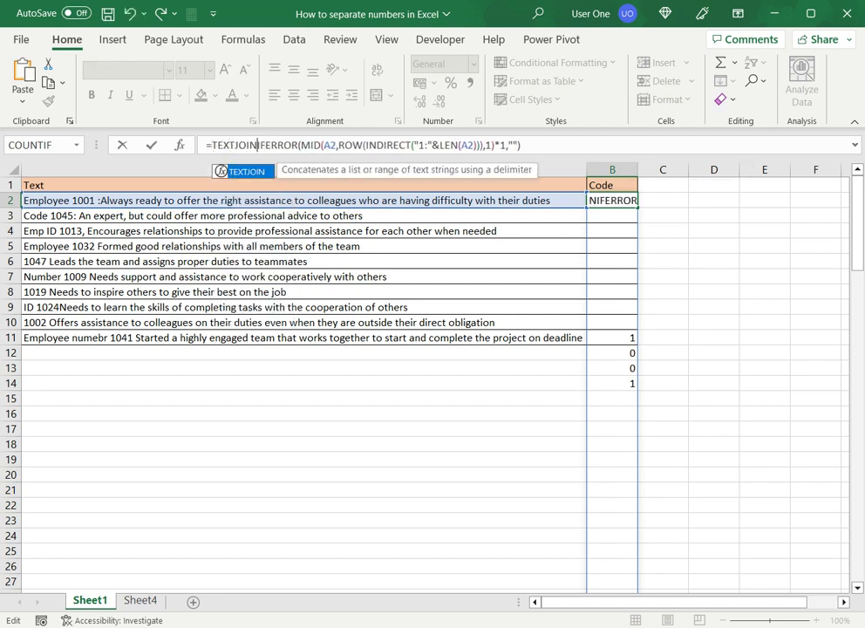
{"action": "type", "text": "("}
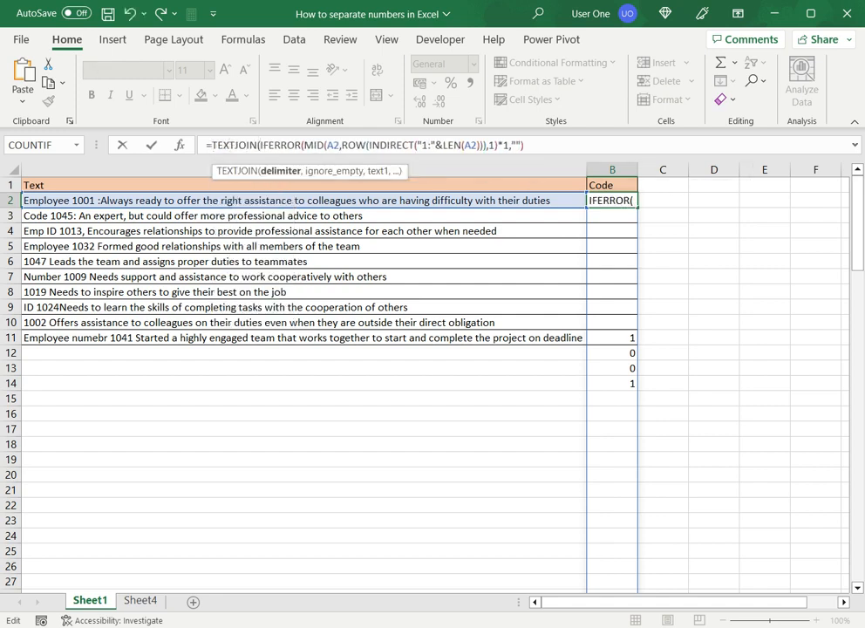
{"action": "type", "text": "\"\""}
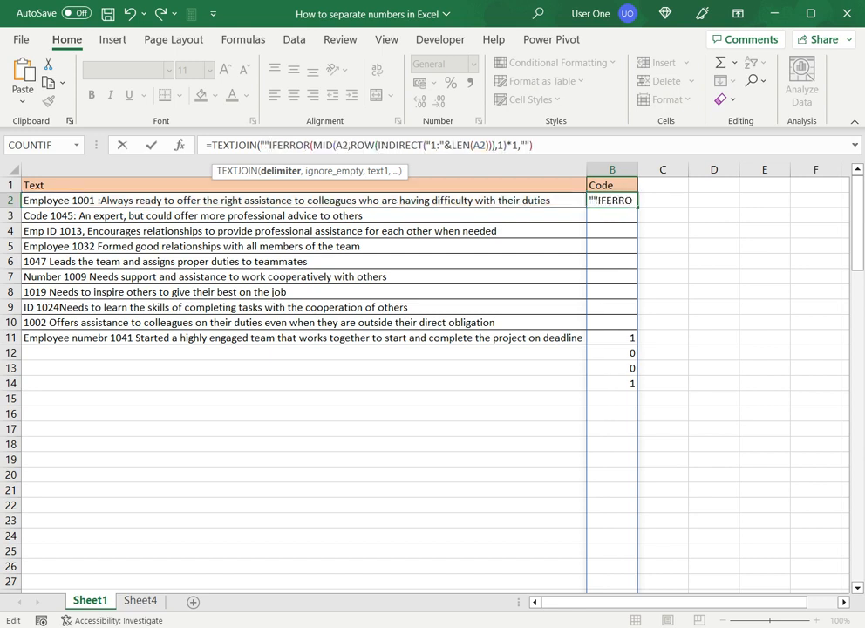
{"action": "type", "text": ","}
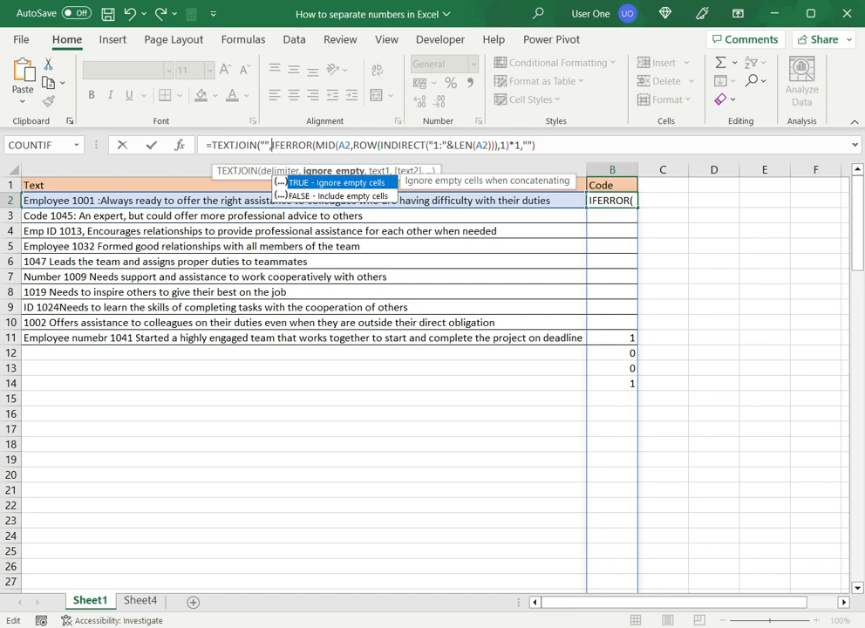
{"action": "type", "text": "TR"}
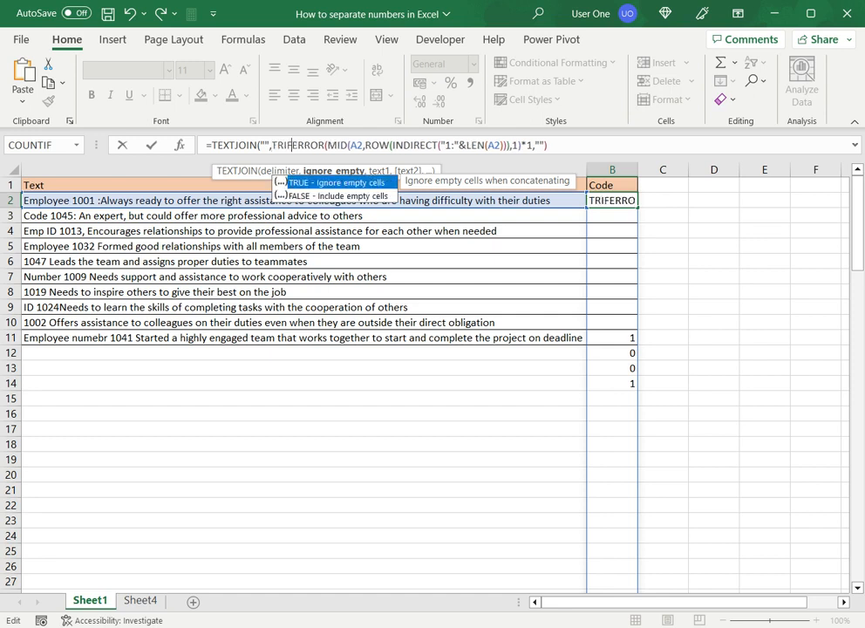
{"action": "type", "text": "UE"}
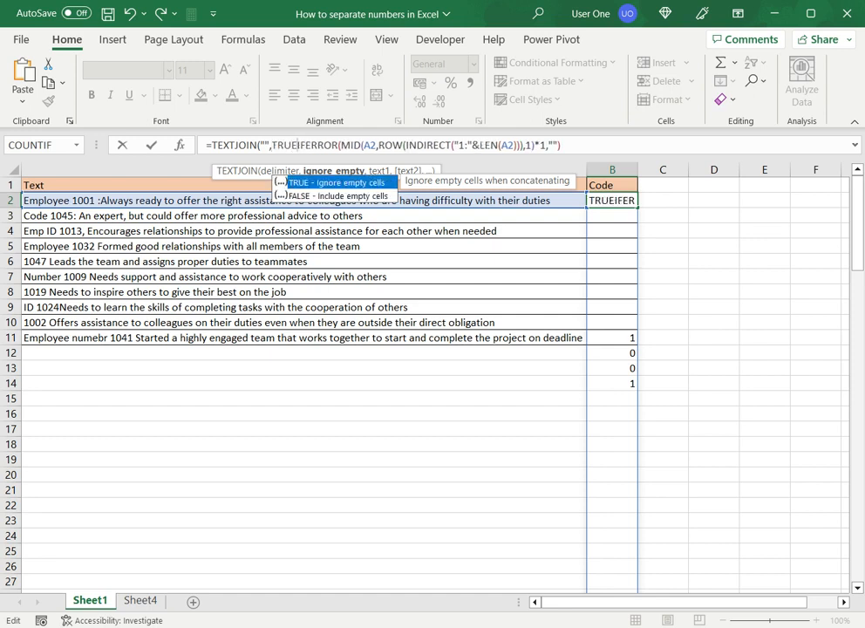
{"action": "type", "text": "<"}
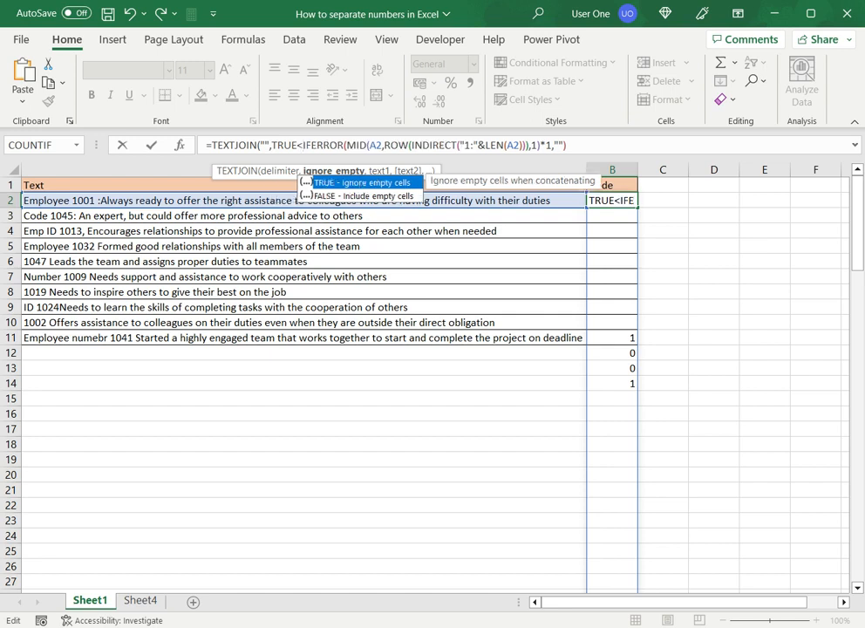
{"action": "key", "text": "BackSpace"}
{"action": "type", "text": ","}
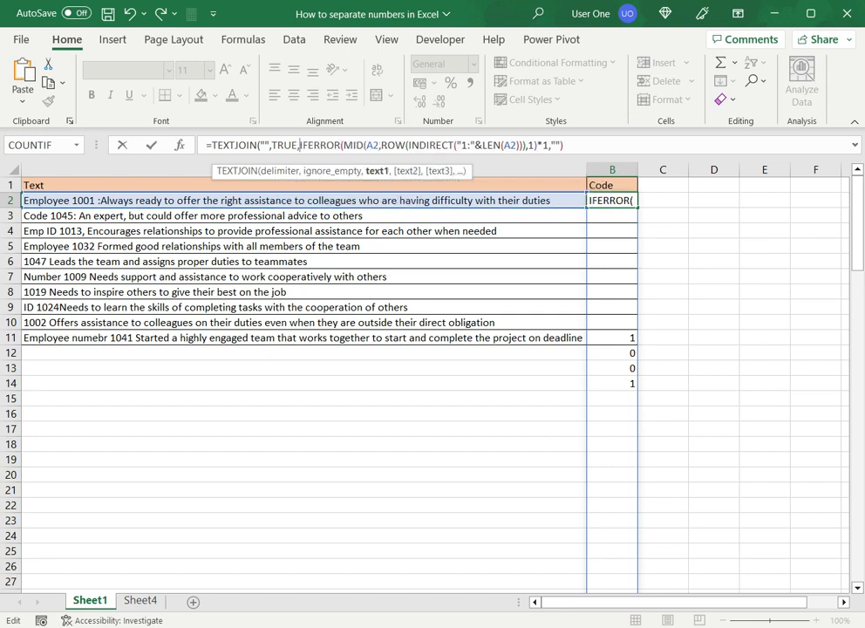
{"action": "left_click", "coordinate": [564, 146]}
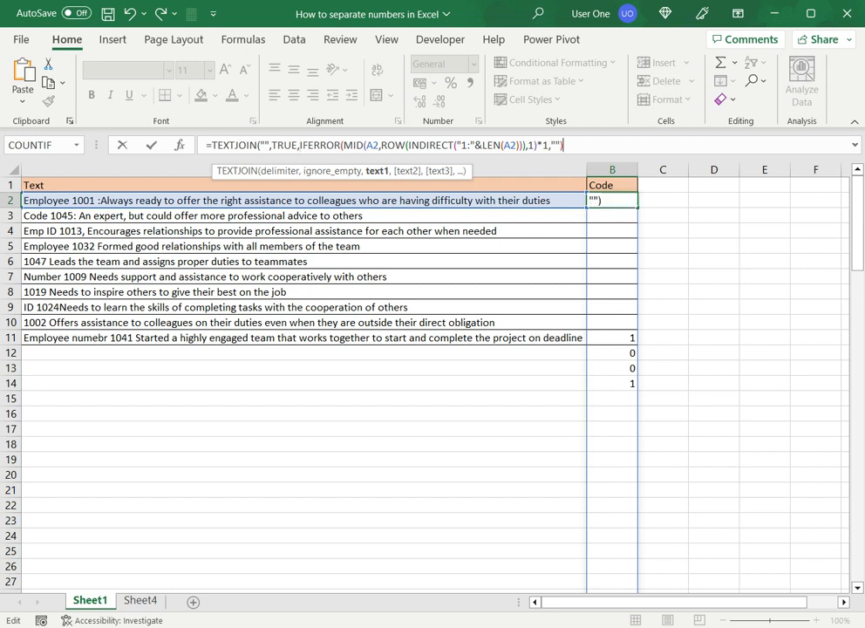
{"action": "type", "text": ")"}
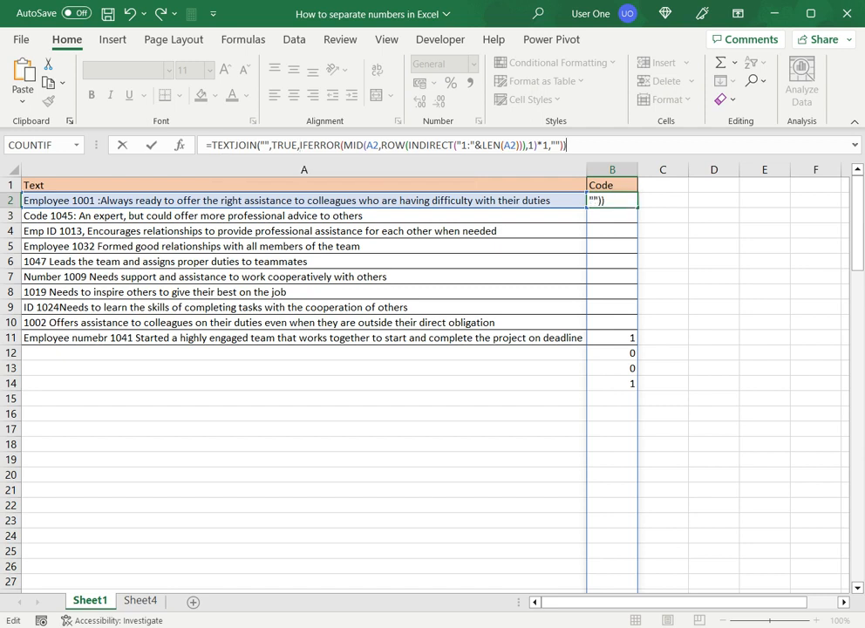
{"action": "key", "text": "Return"}
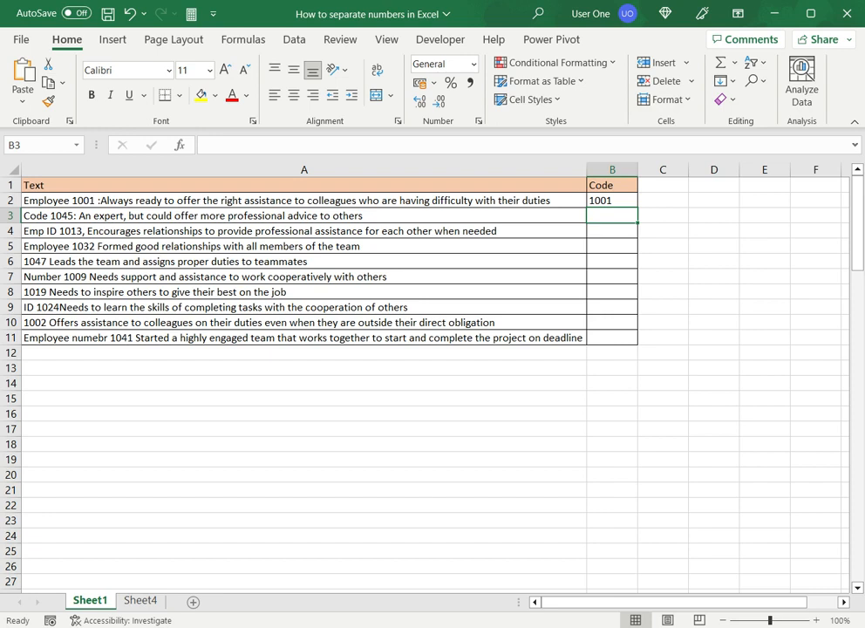
- Fill the TEXTJOIN formula from B2 down through B11 to extract the code for every text row
{"action": "left_click", "coordinate": [612, 201]}
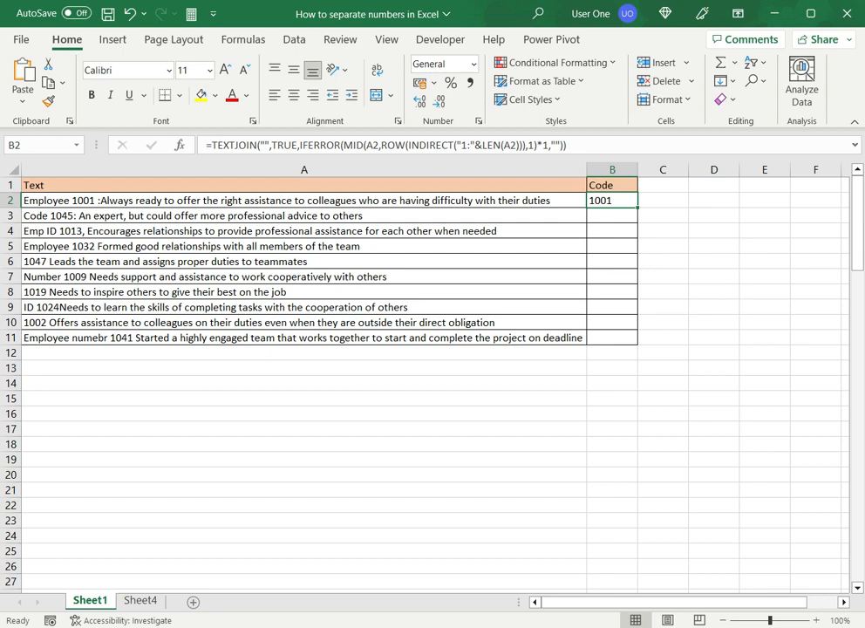
{"action": "left_click_drag", "start_coordinate": [637, 207], "coordinate": [621, 341]}
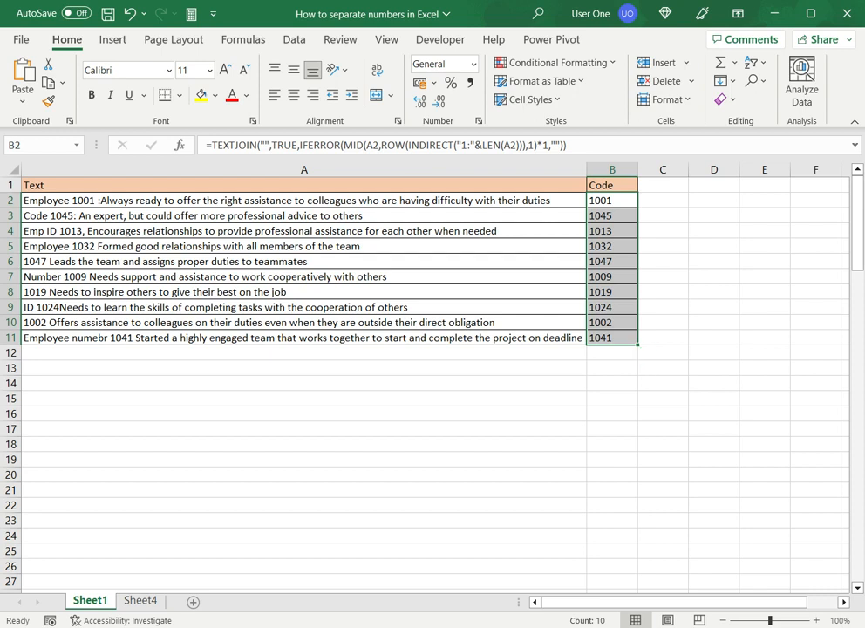
{"action": "key", "text": "Left"}
{"action": "key", "text": "Down"}
{"action": "key", "text": "Down"}
{"action": "key", "text": "Down"}
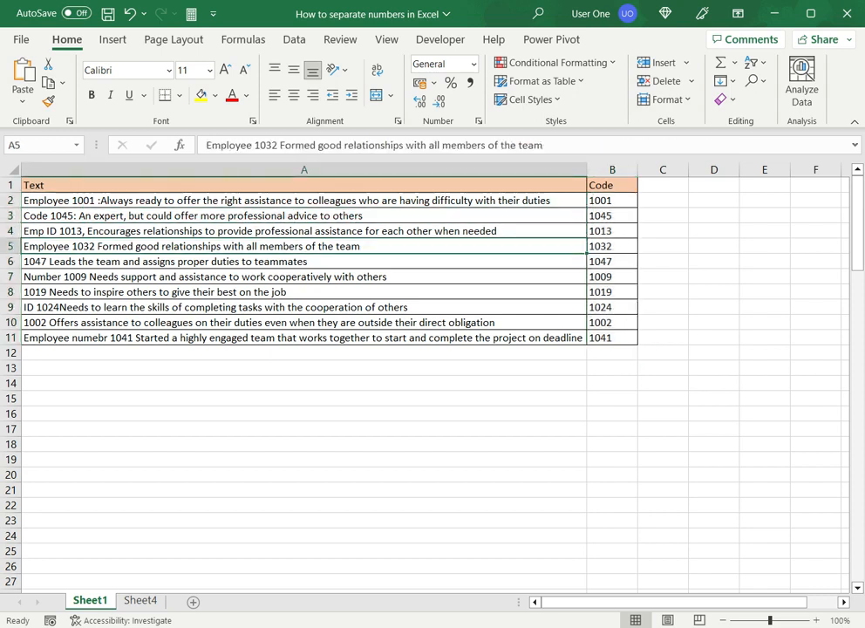
{"action": "left_click", "coordinate": [612, 200]}
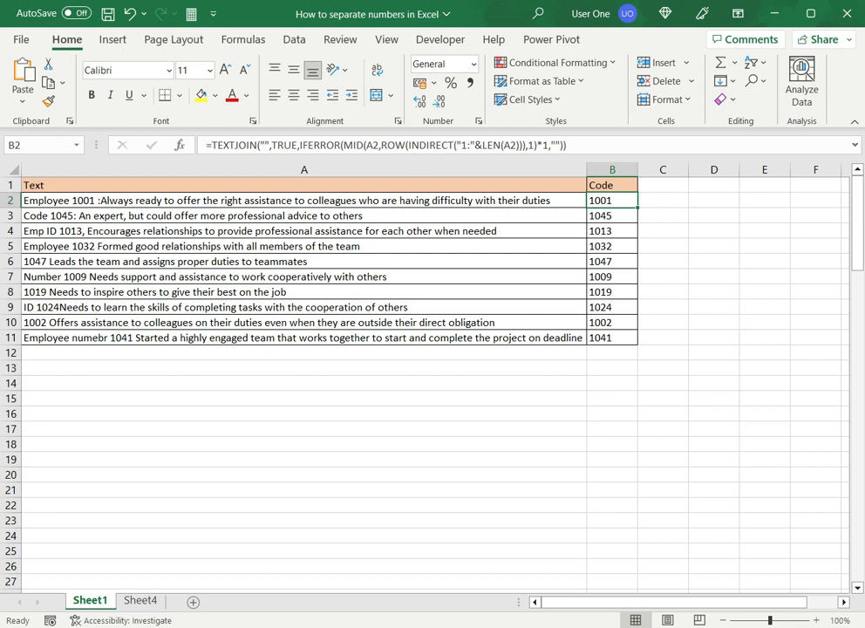